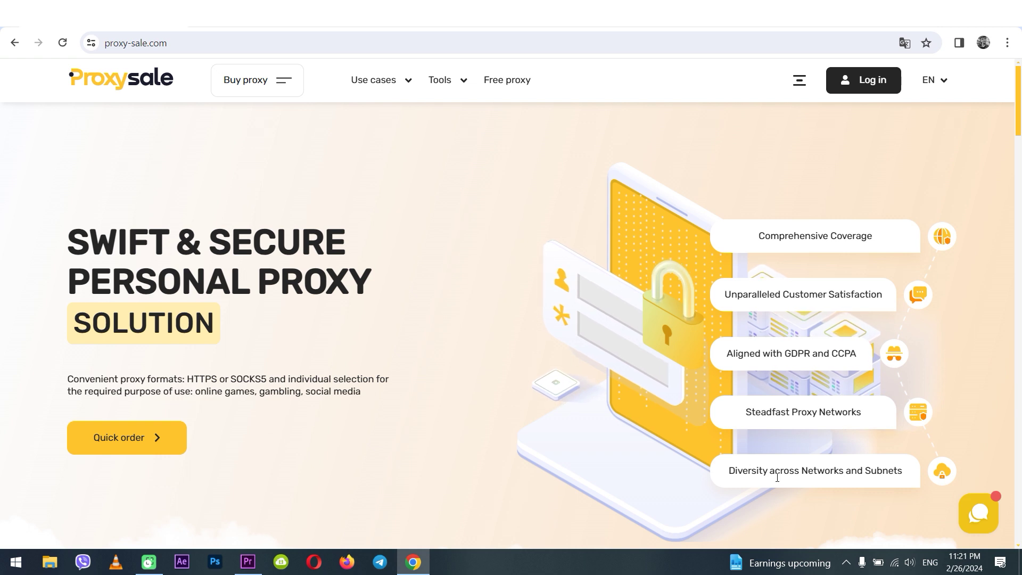
Open the adapter list from Network & Internet settings and select the Wi-Fi adapter.
right_click(896, 563)
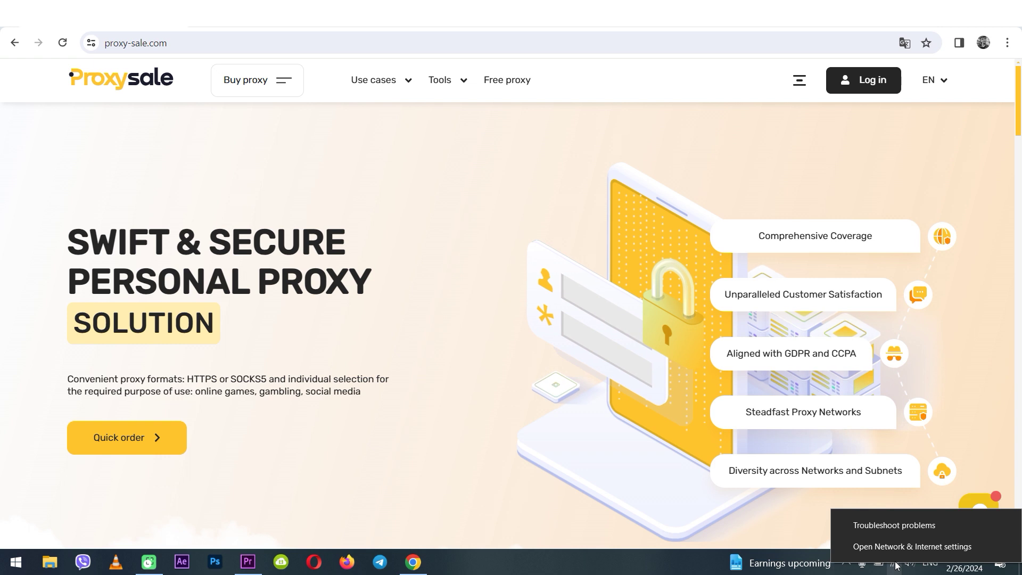
click(984, 549)
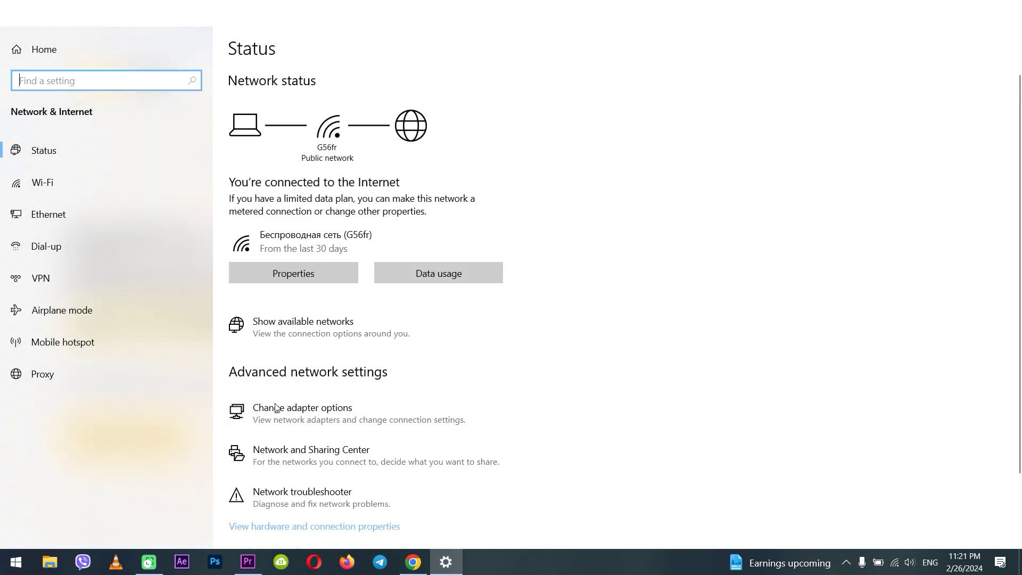
click(315, 418)
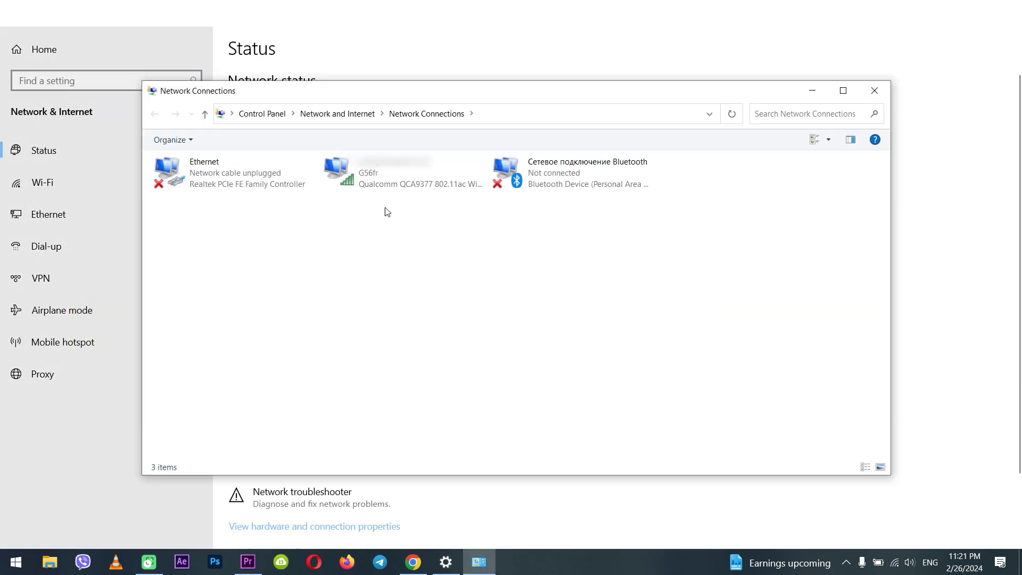
click(376, 170)
Show the Network Address property in the Wi-Fi adapter's Advanced device configuration.
right_click(376, 171)
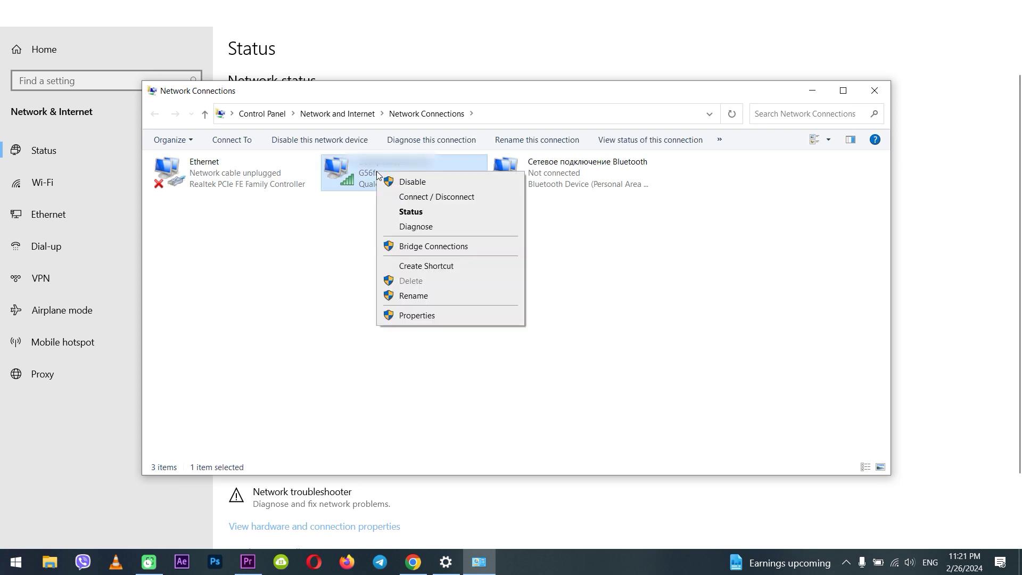
click(415, 317)
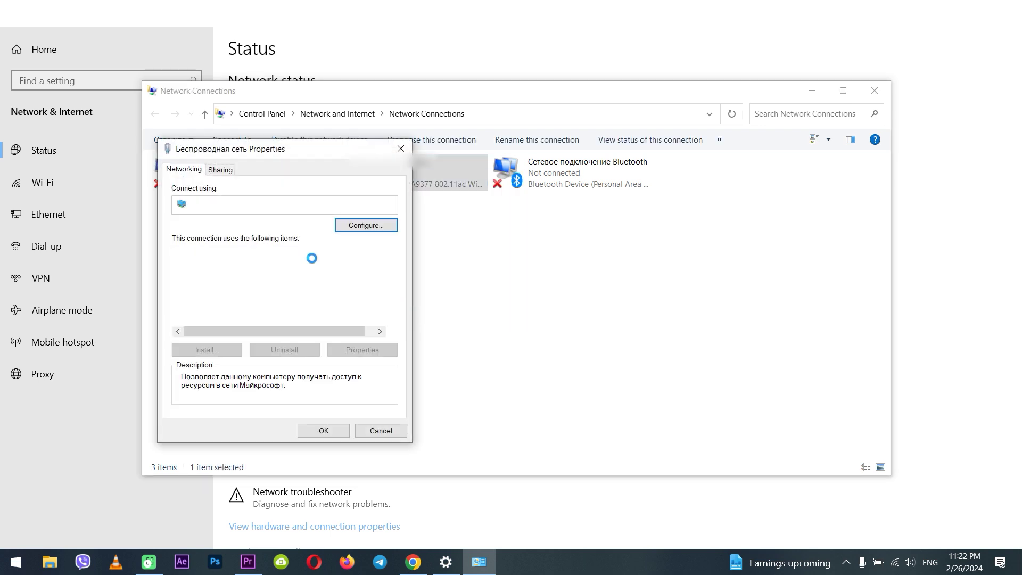
click(379, 227)
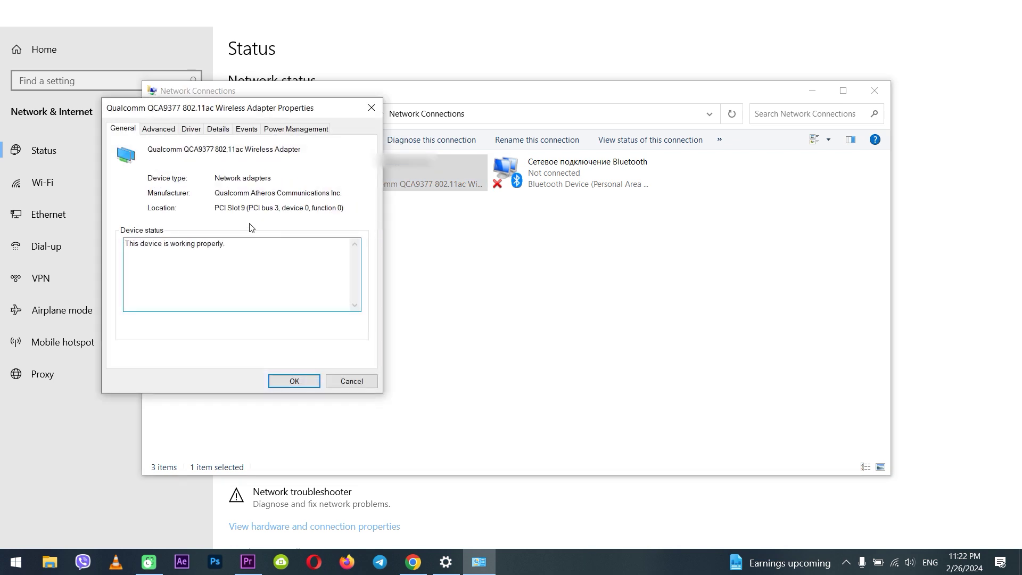
click(159, 129)
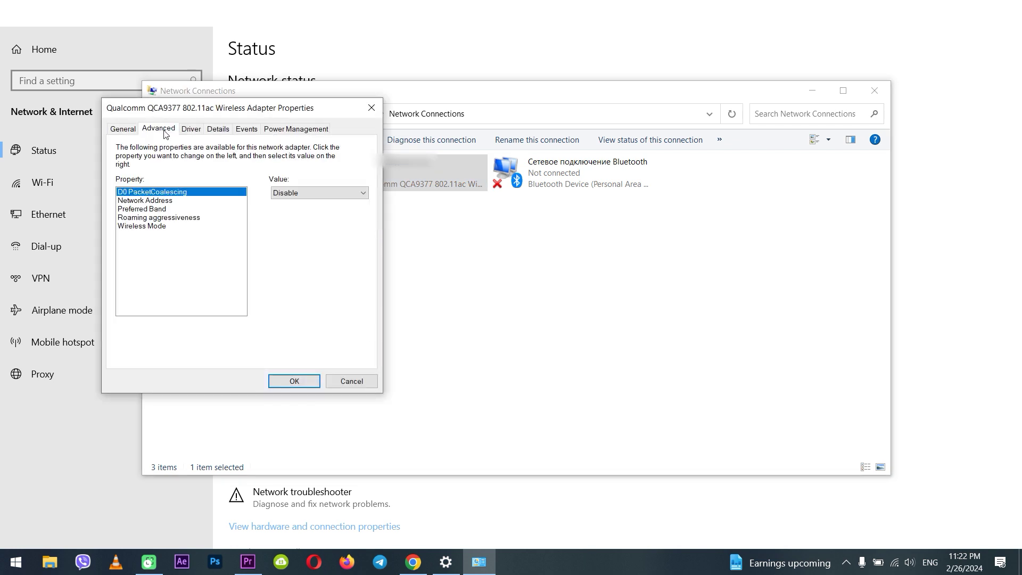
click(146, 202)
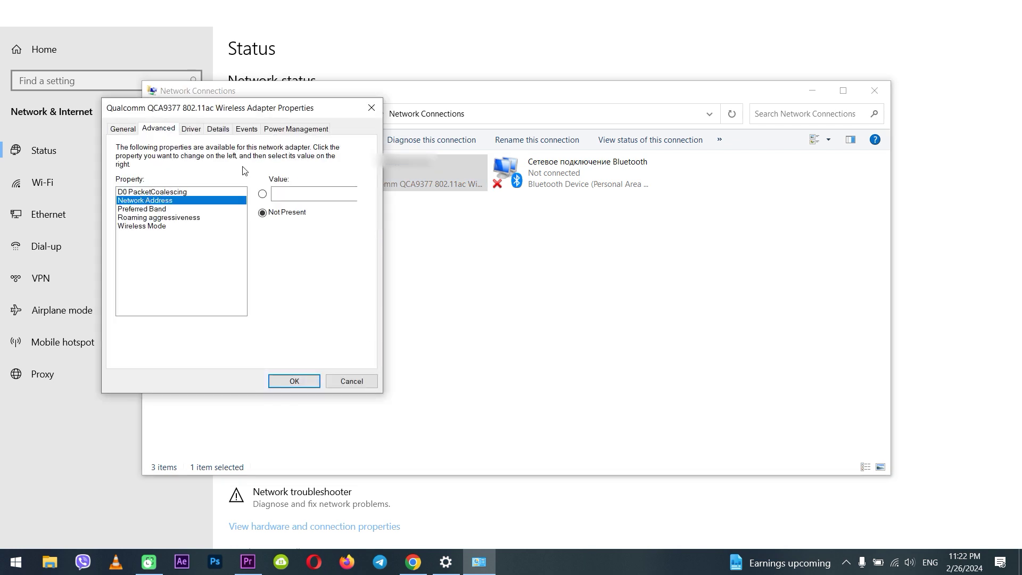
Leave Network Address at Not Present, discard changes, and close Network Connections.
click(262, 194)
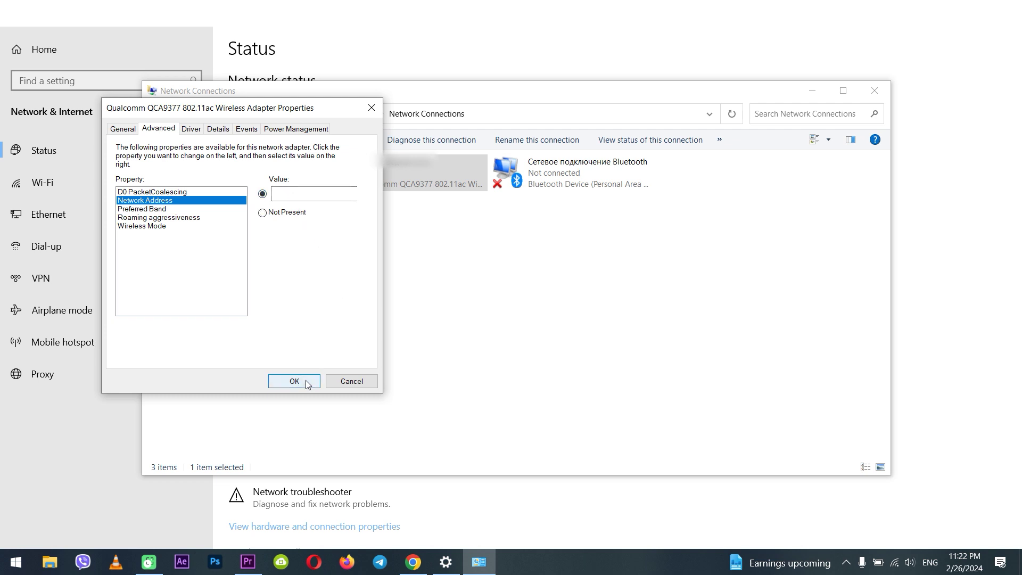
click(282, 213)
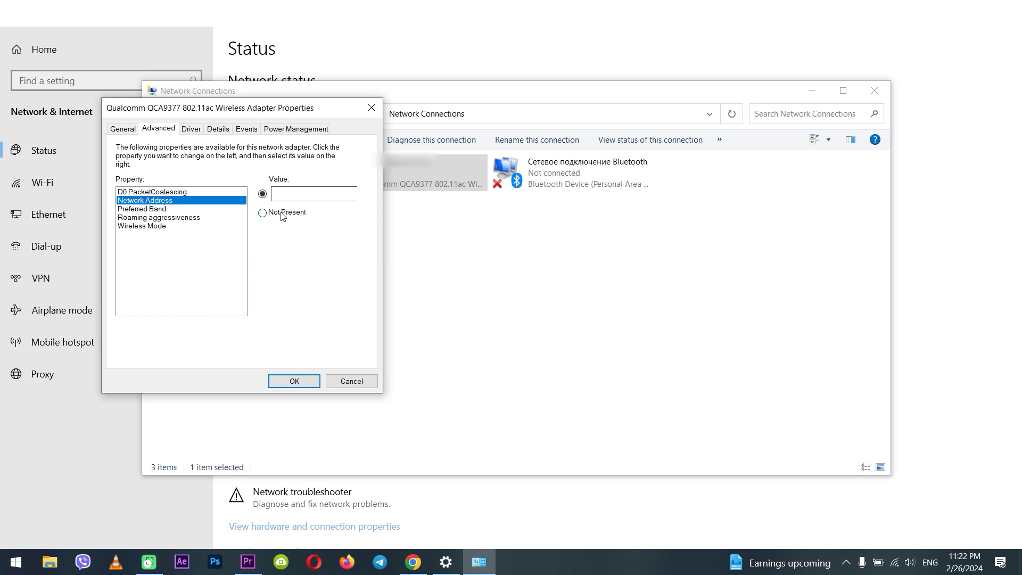
click(339, 383)
click(874, 90)
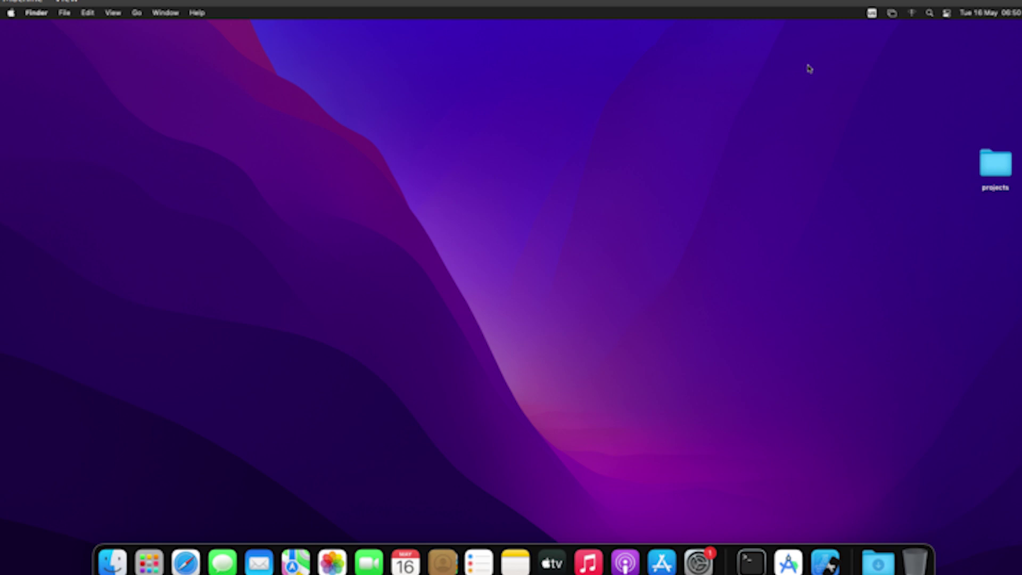
Search Spotlight for Terminal.
key(super+space)
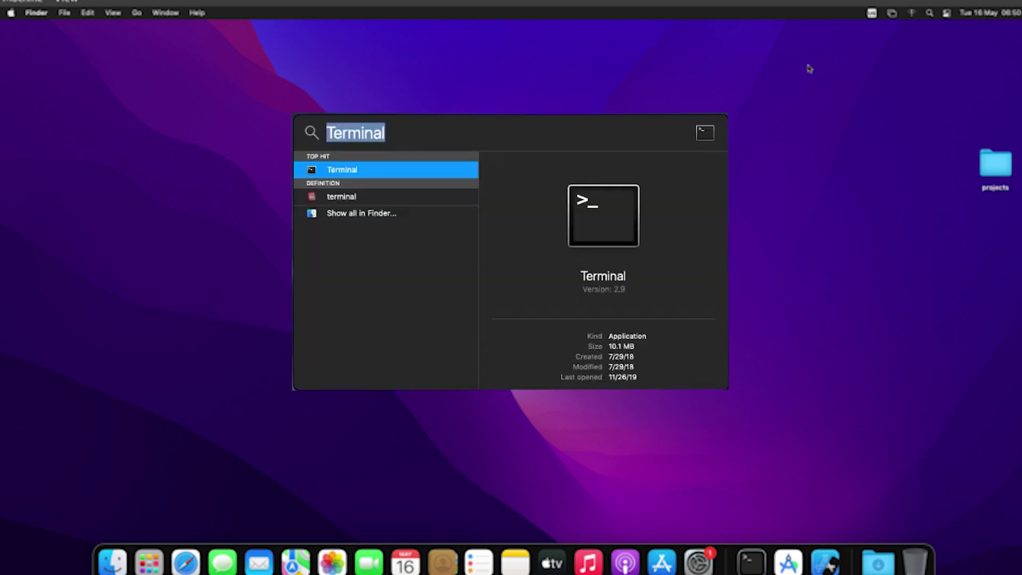
Launch Terminal and run ifconfig to list the Mac's network interfaces.
key(Return)
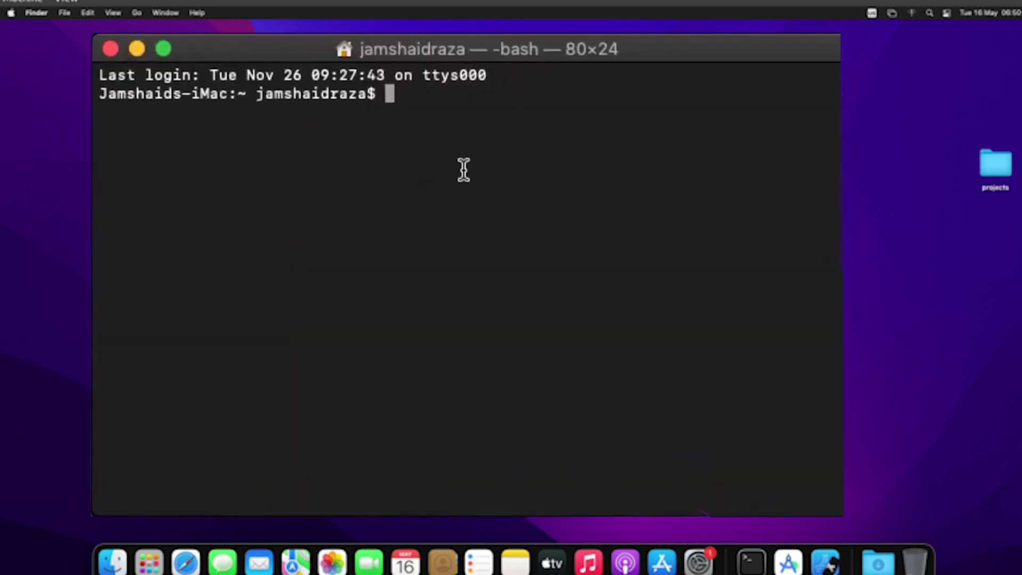
text(ifconfig)
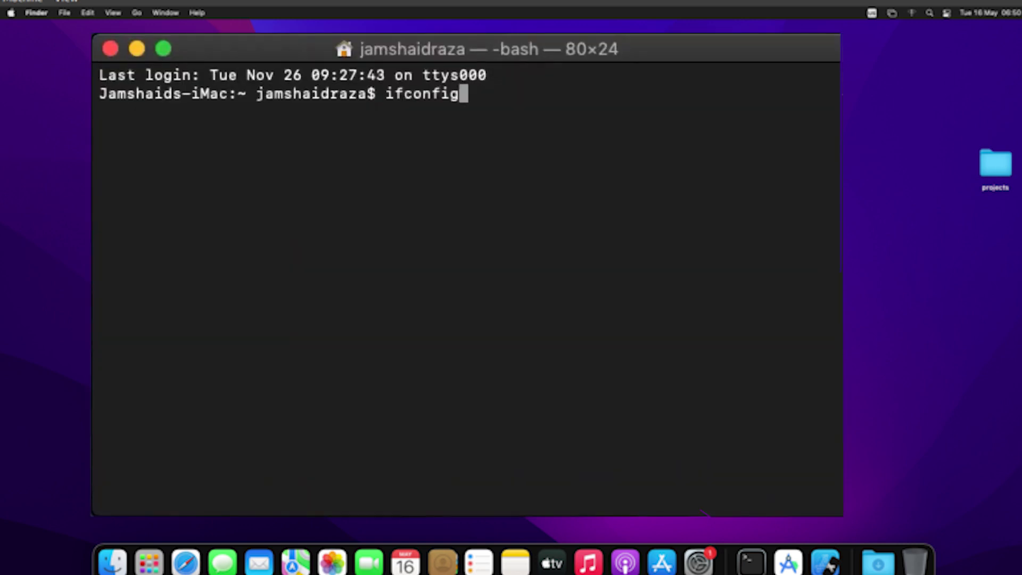
key(Return)
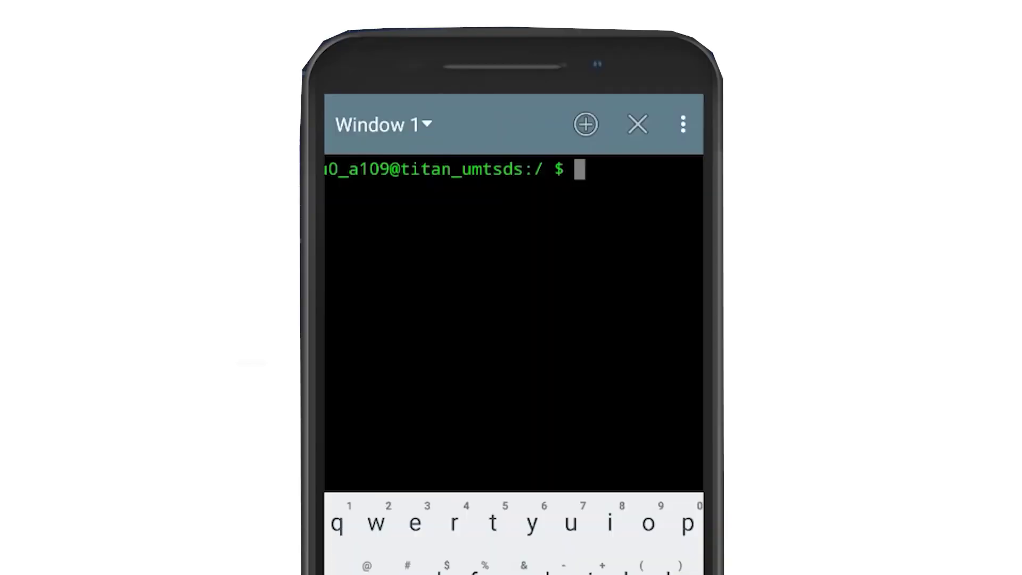
As root via su, show wlan0's current link details with busybox iplink show wlan0.
text(su)
key(Return)
text(bjsy)
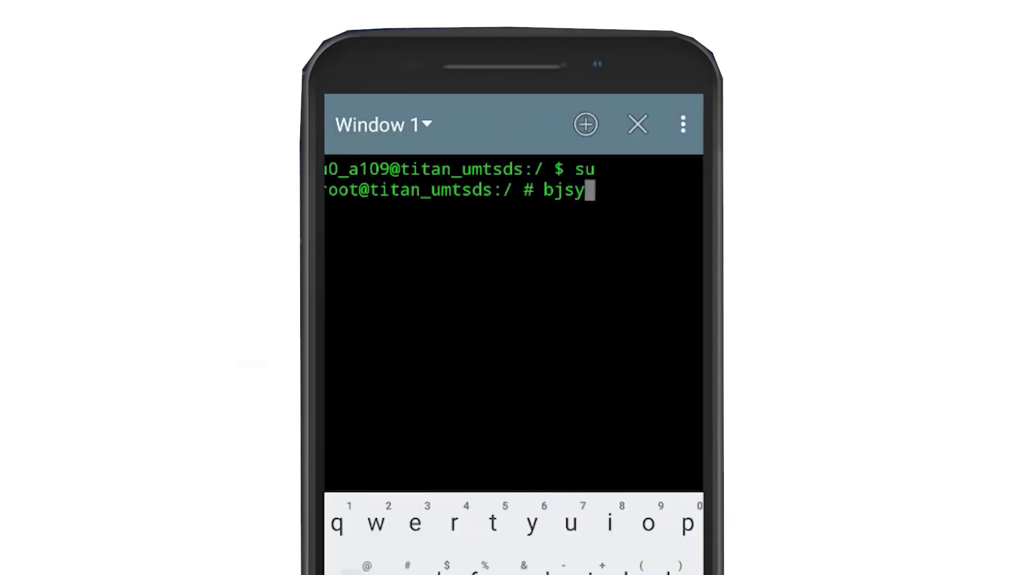
key(BackSpace)
key(BackSpace)
key(BackSpace)
text(u)
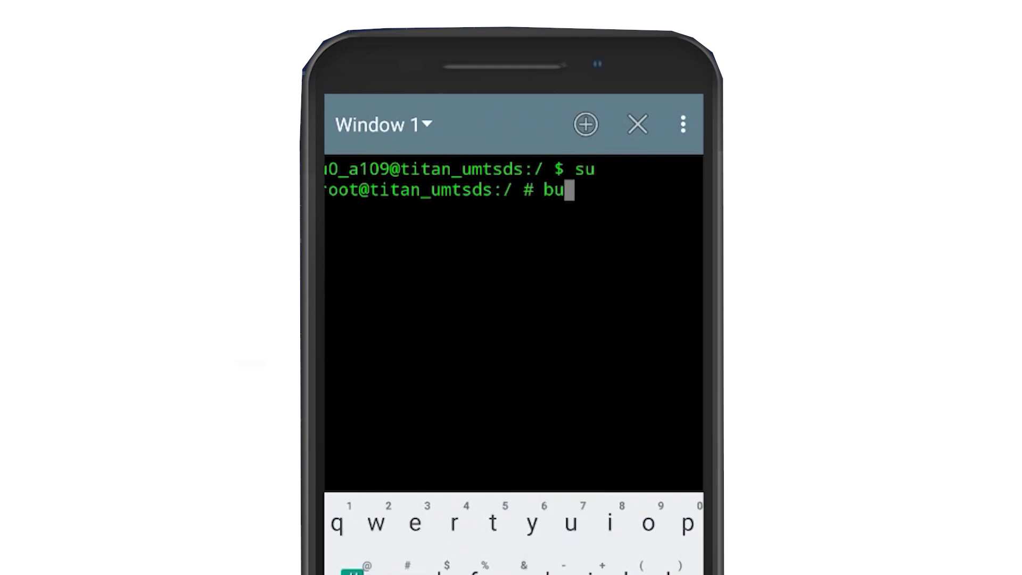
text(sy)
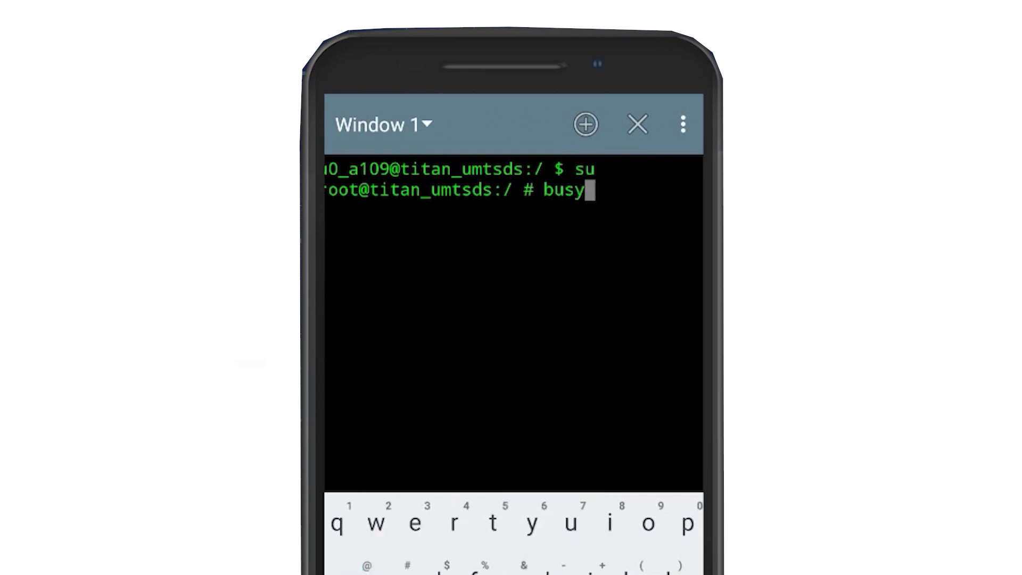
text(box iplink show wlan0)
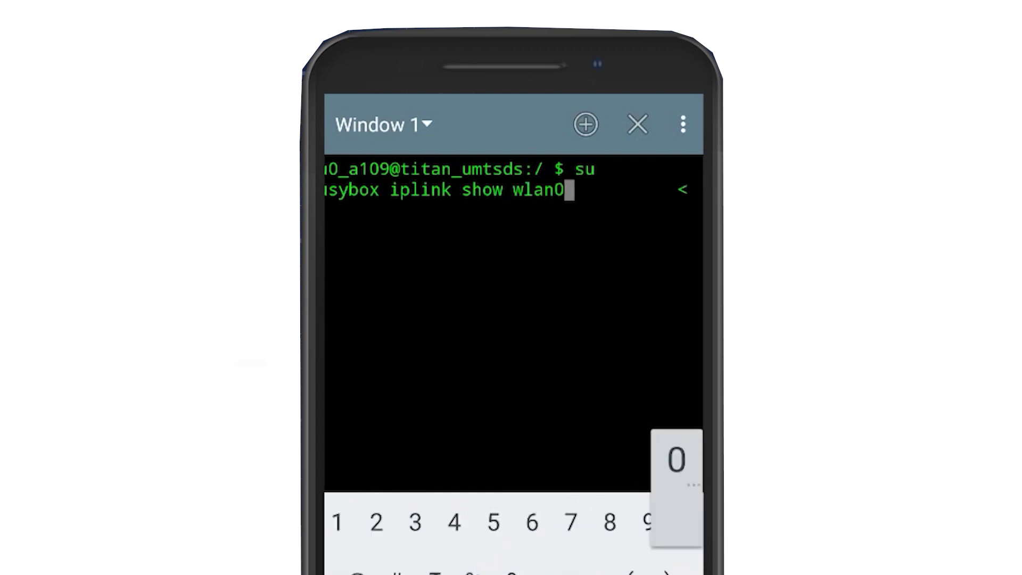
key(Return)
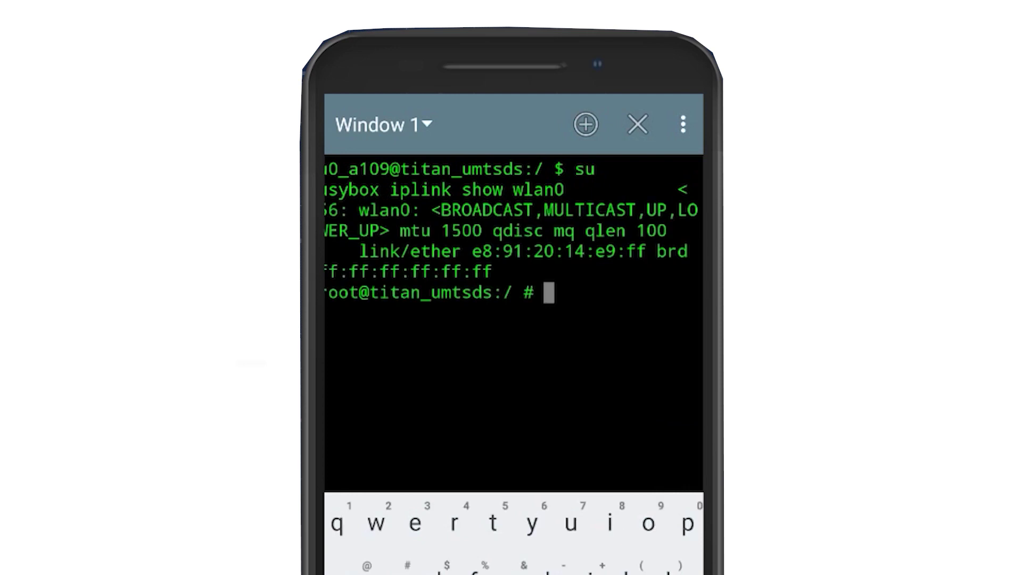
Set wlan0's MAC to 30:5a:3a:9a:e6:f0 with busybox ifconfig wlan0 hw ether.
text(busybox if)
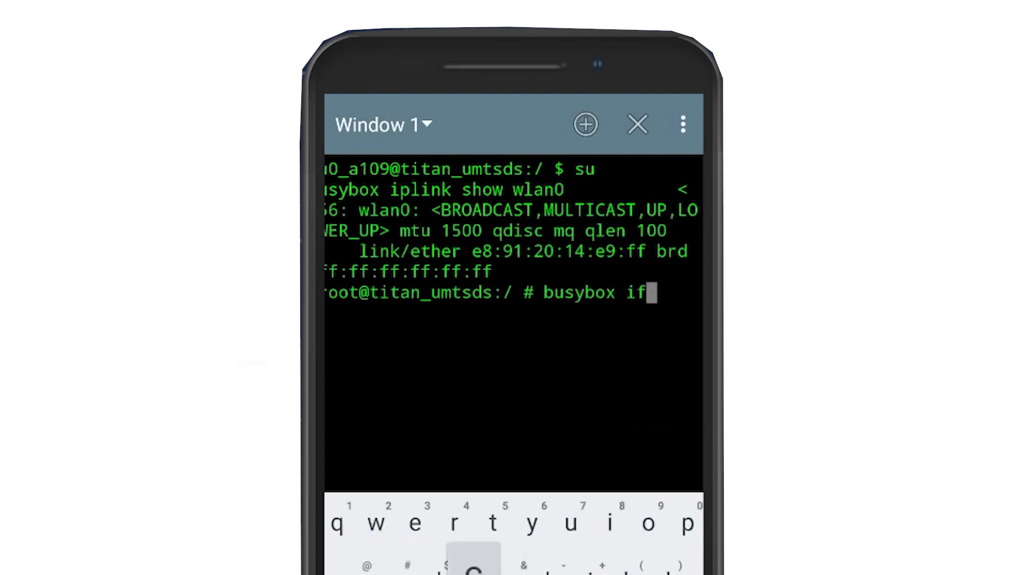
text(config wlan0 hw )
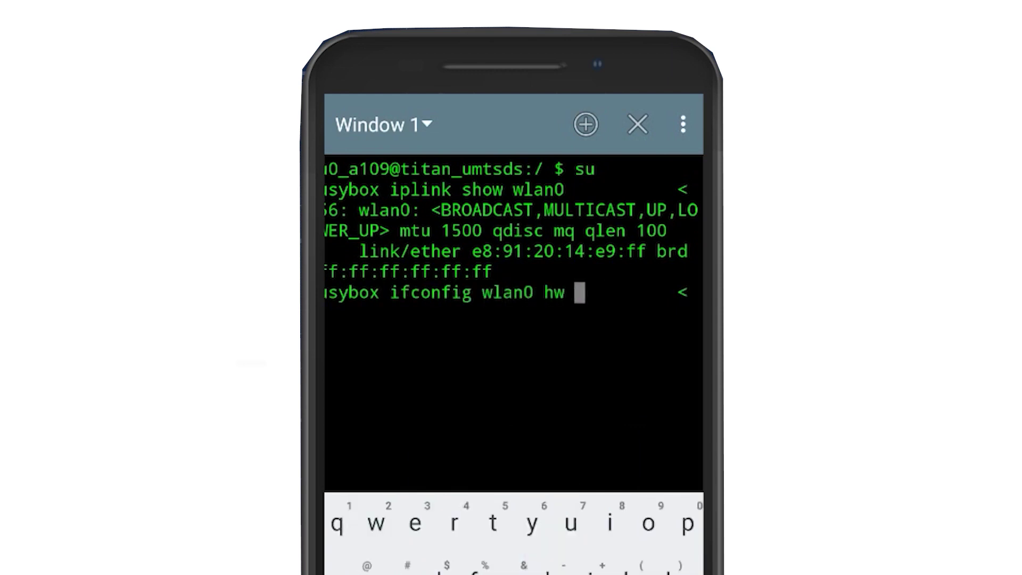
text(ether 30:5a)
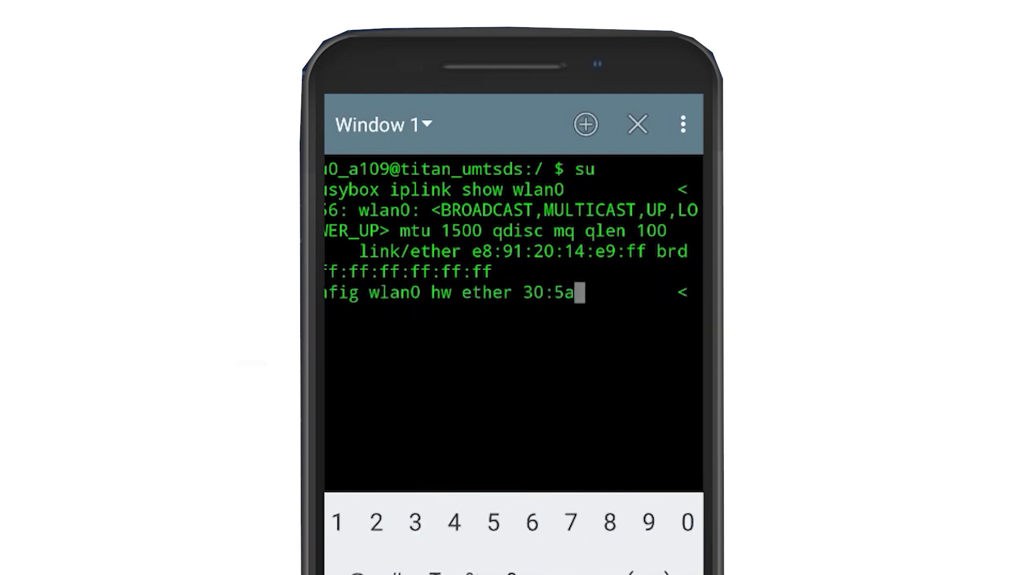
text(:3a:9ae6)
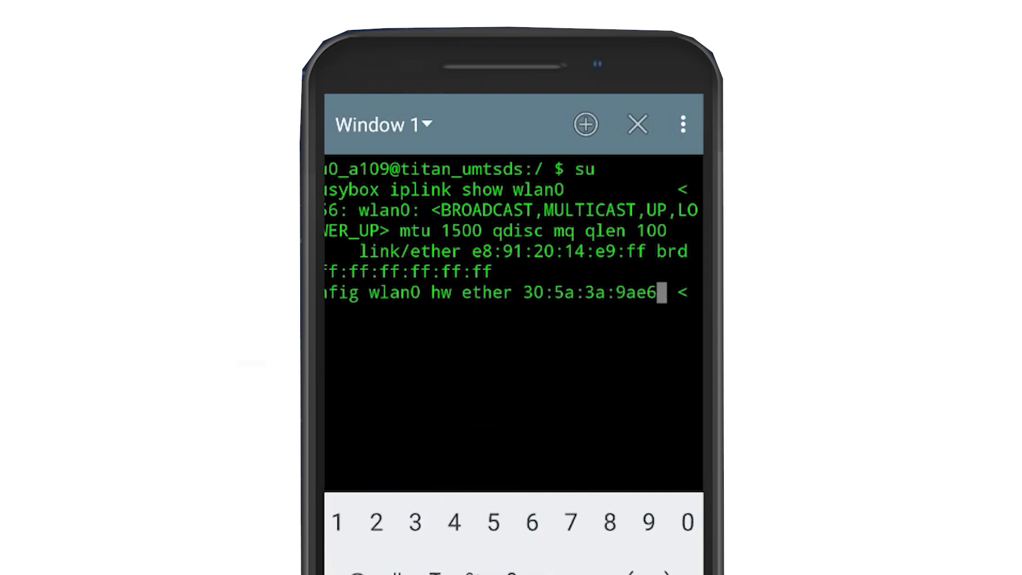
text(:f0)
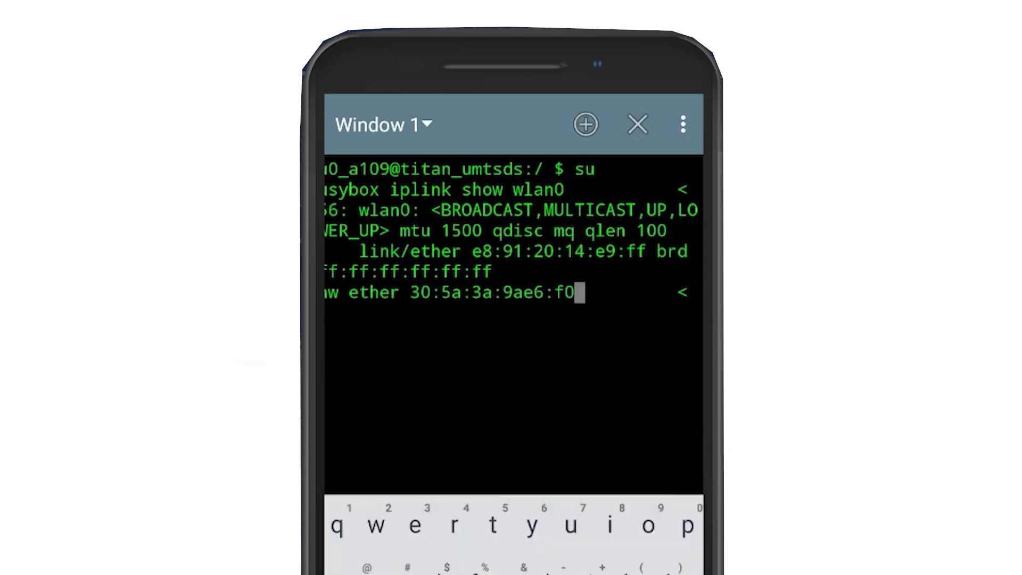
key(BackSpace)
key(BackSpace)
key(BackSpace)
key(BackSpace)
key(BackSpace)
text(:e6:)
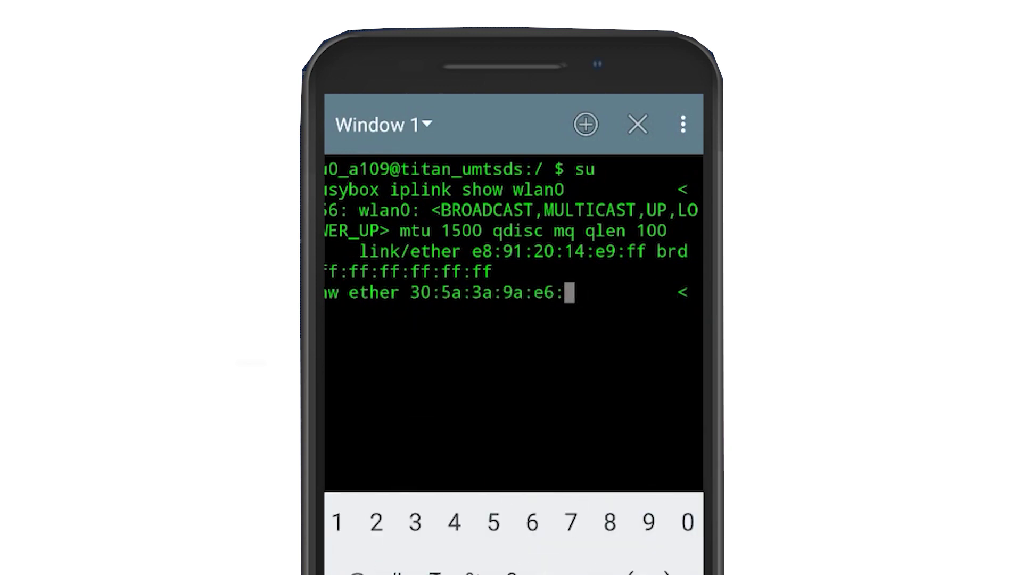
text(f0)
key(Return)
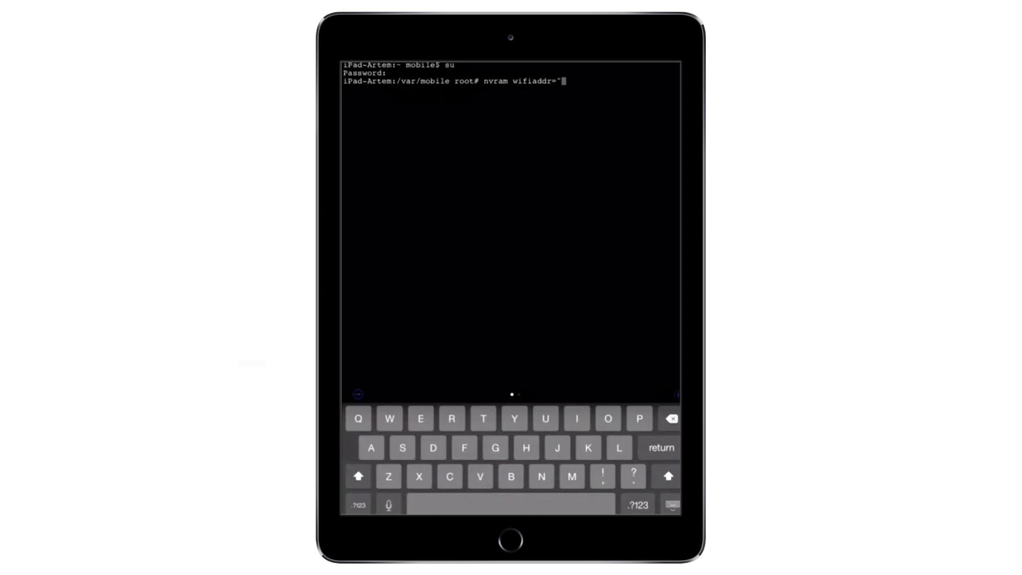
Enter 2c:1f:23:69:c8:34 as the nvram wifiaddr value.
text(2c:1f:23:69:c8:34)
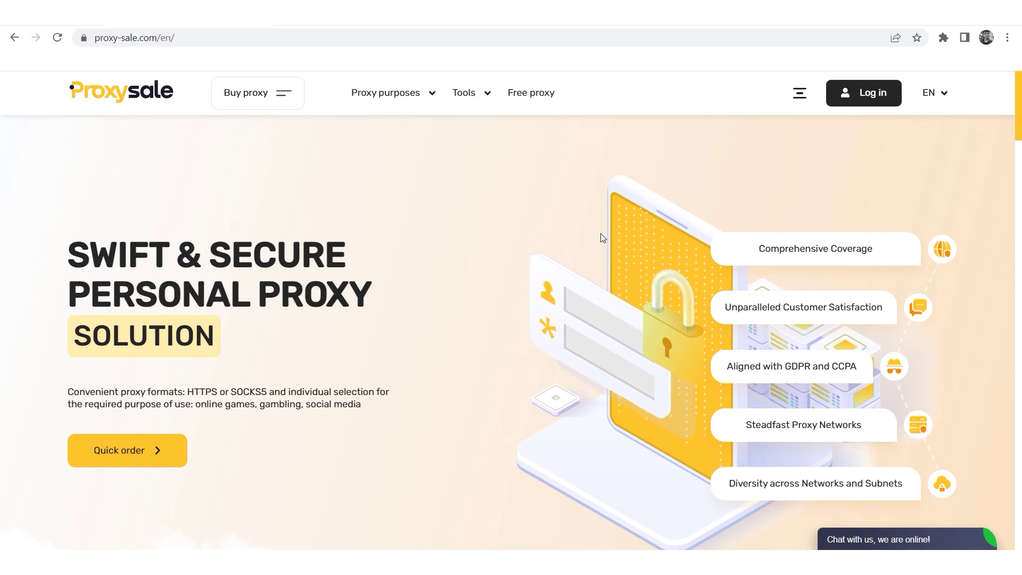
Scroll the proxy-sale.com homepage down past the personal proxy form to client feedback.
scroll(603, 238, down, 2)
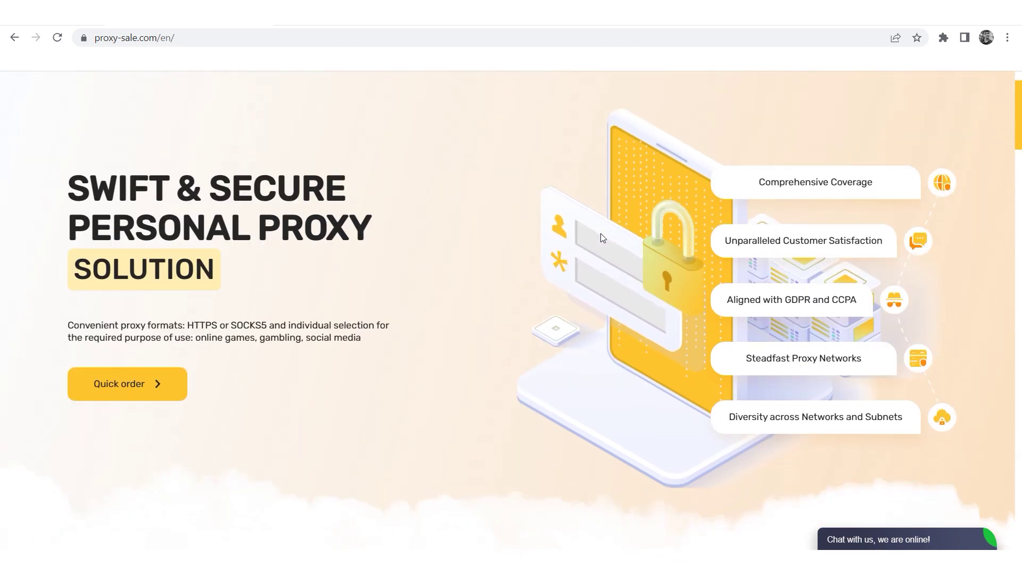
scroll(602, 238, down, 1)
scroll(602, 238, down, 3)
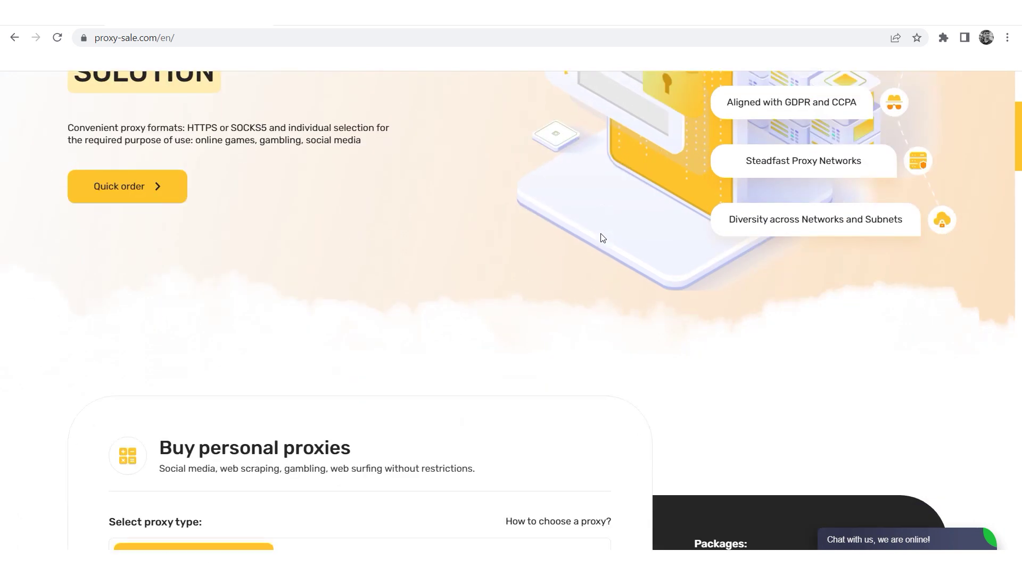
scroll(602, 238, down, 2)
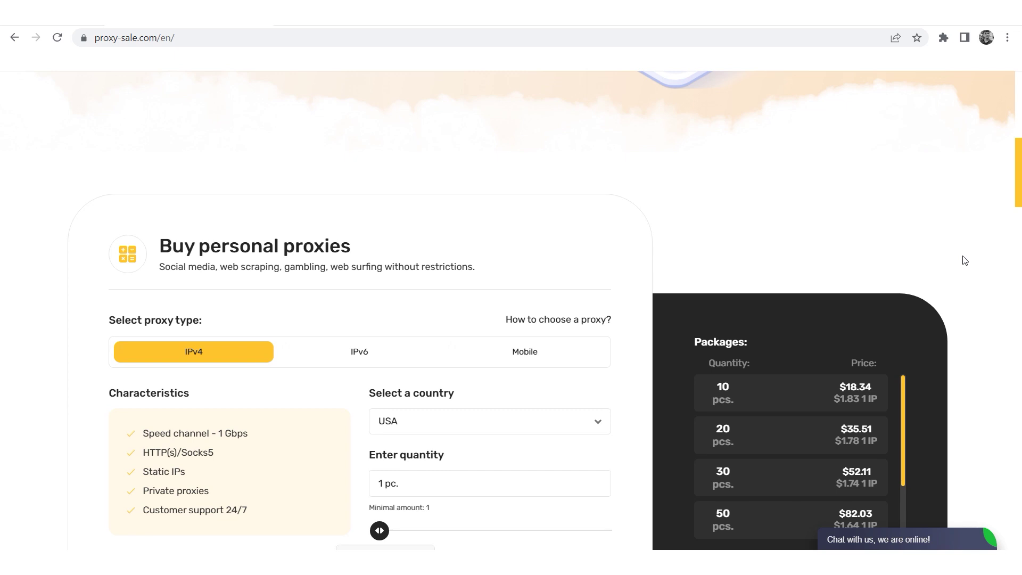
scroll(964, 261, down, 1)
scroll(965, 260, down, 2)
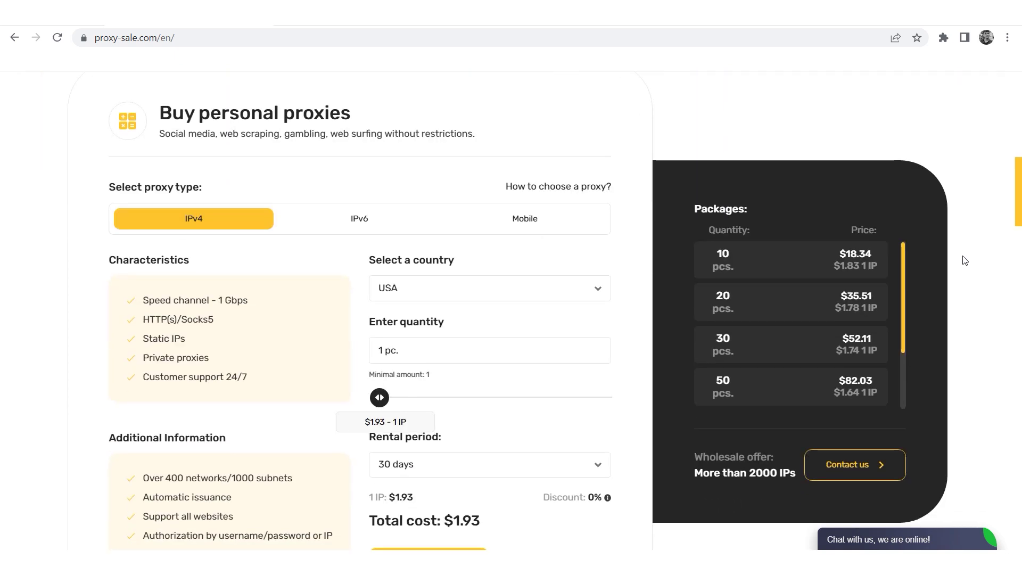
scroll(965, 260, down, 1)
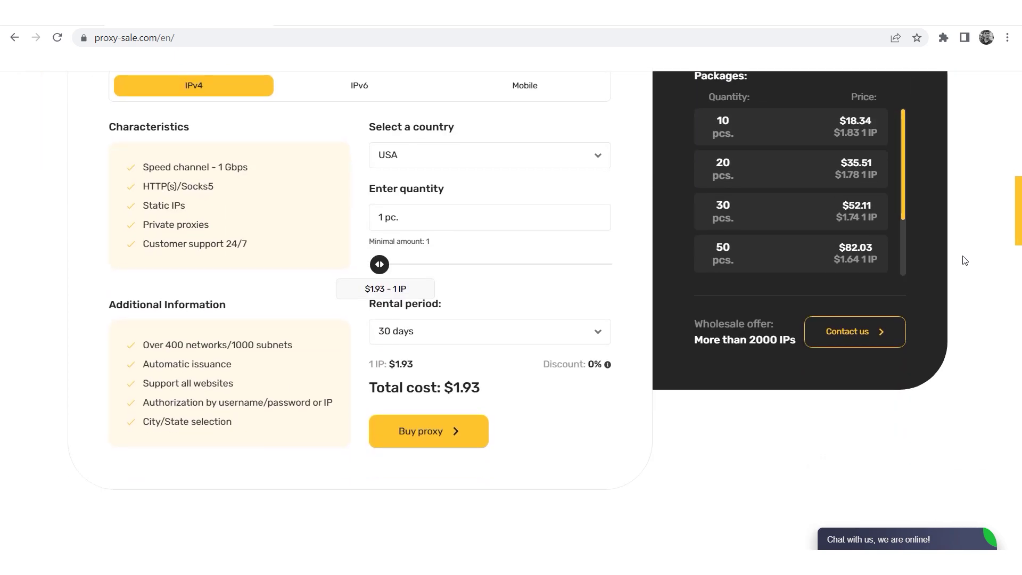
scroll(965, 260, down, 1)
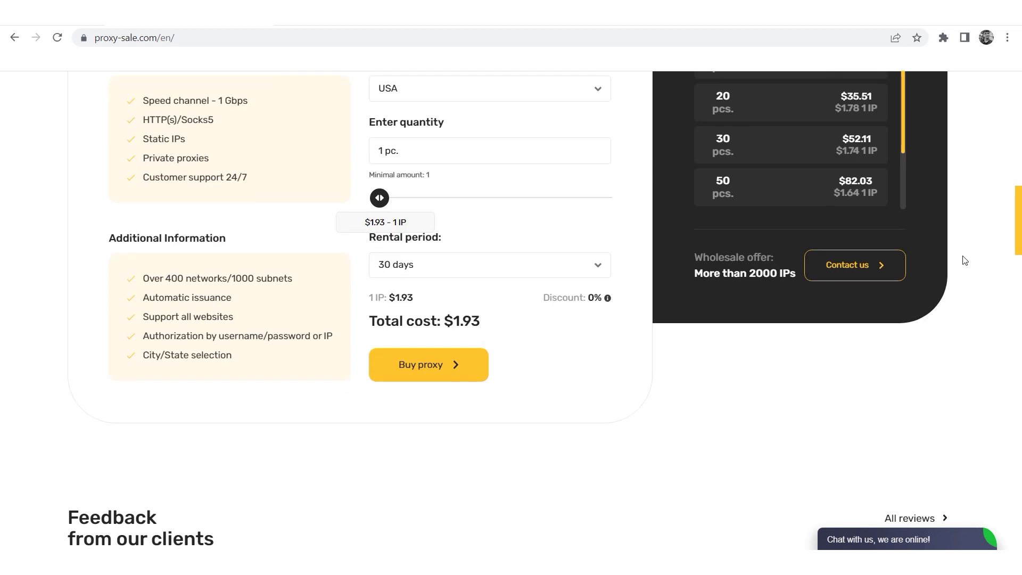
scroll(965, 261, down, 3)
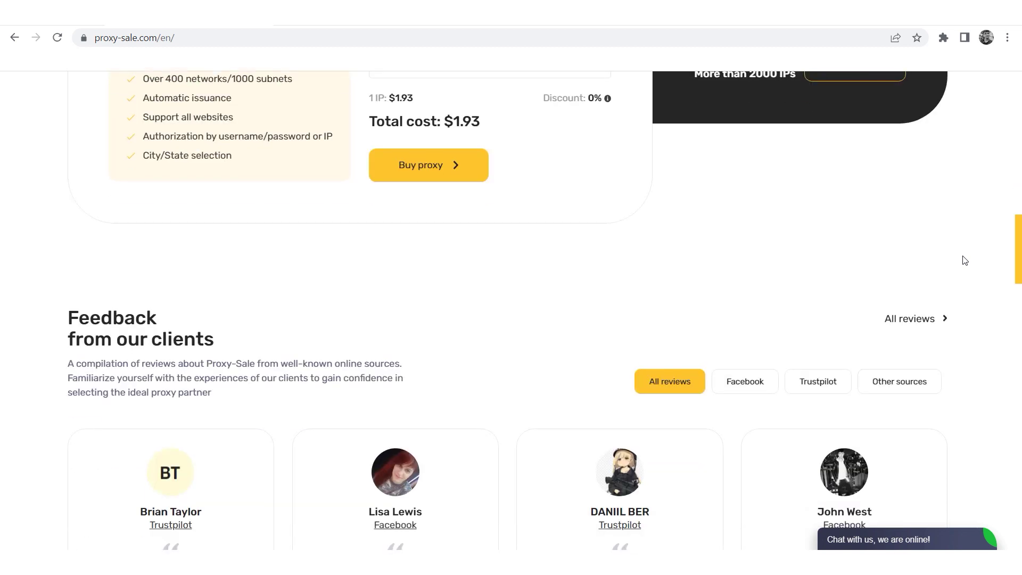